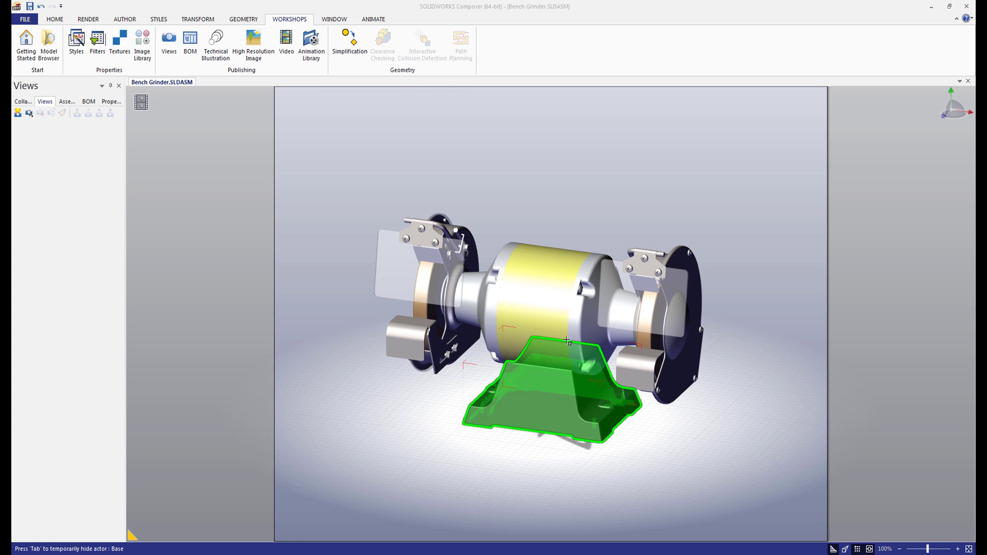
- Open the Styles workshop panel from the Workshops tab next to the bench grinder
{"action": "left_click", "coordinate": [84, 56]}
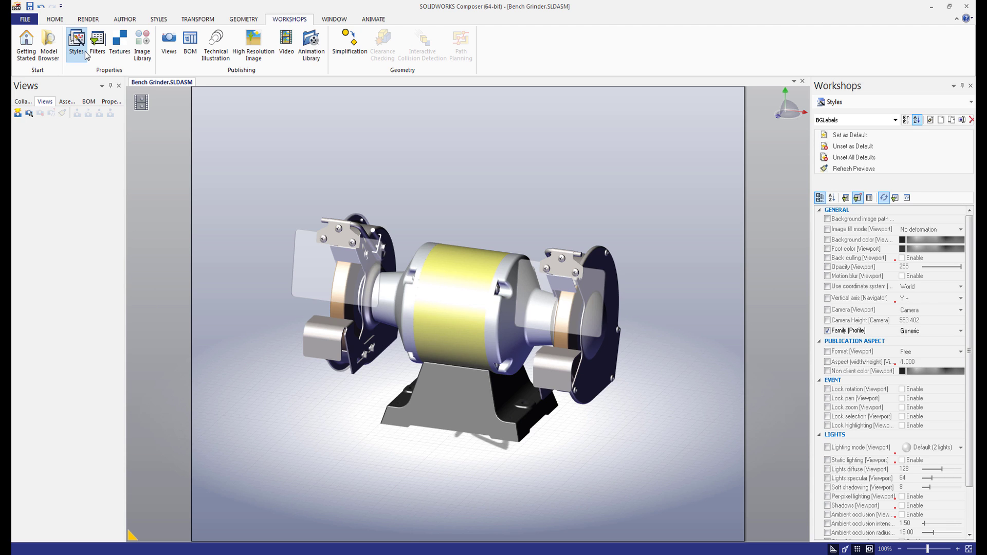
- Turn on Auto Subscribe in the Styles gallery so new actors follow the current style
{"action": "left_click", "coordinate": [159, 19]}
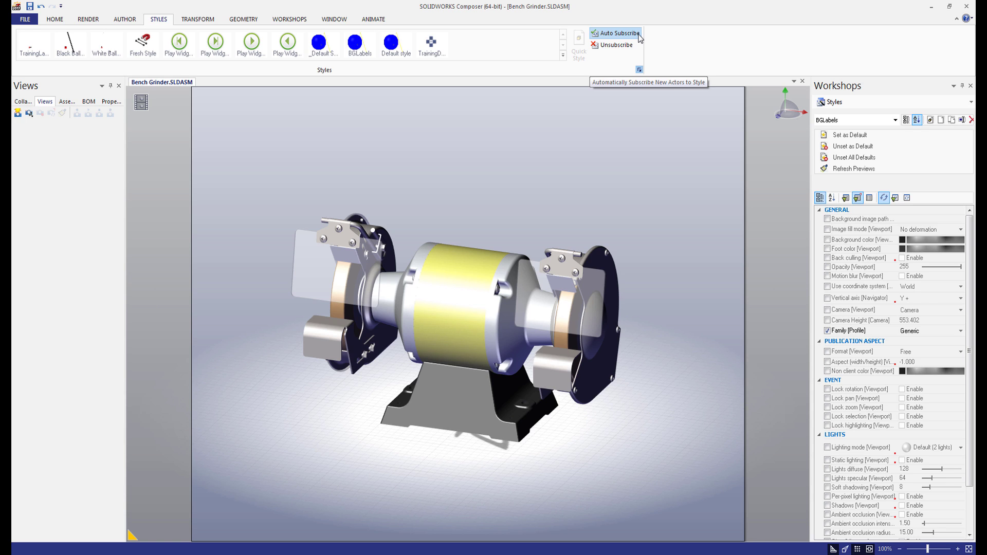
{"action": "left_click", "coordinate": [620, 34]}
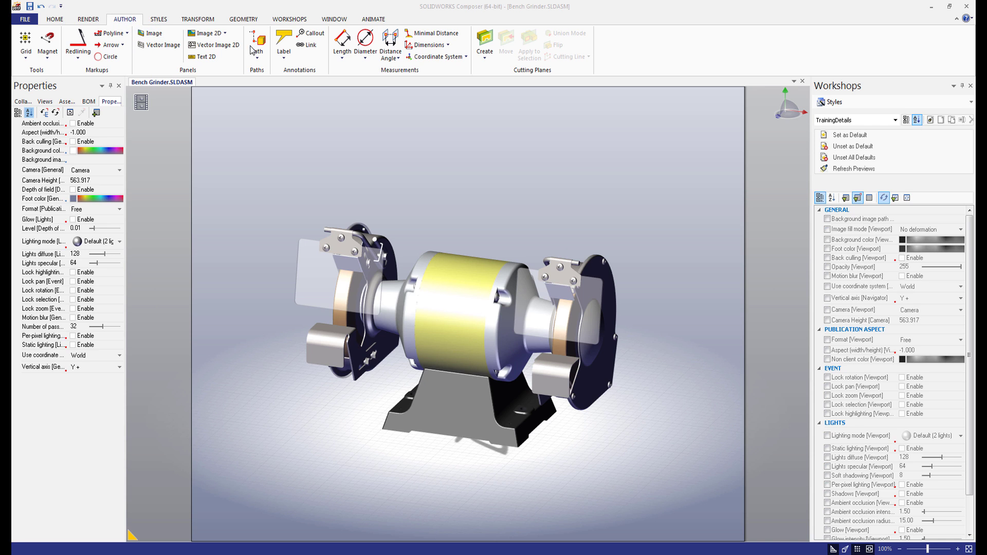
- Add Shield, Body and Cover (RH) labels above the grinder
{"action": "left_click", "coordinate": [283, 41]}
{"action": "left_click", "coordinate": [337, 266]}
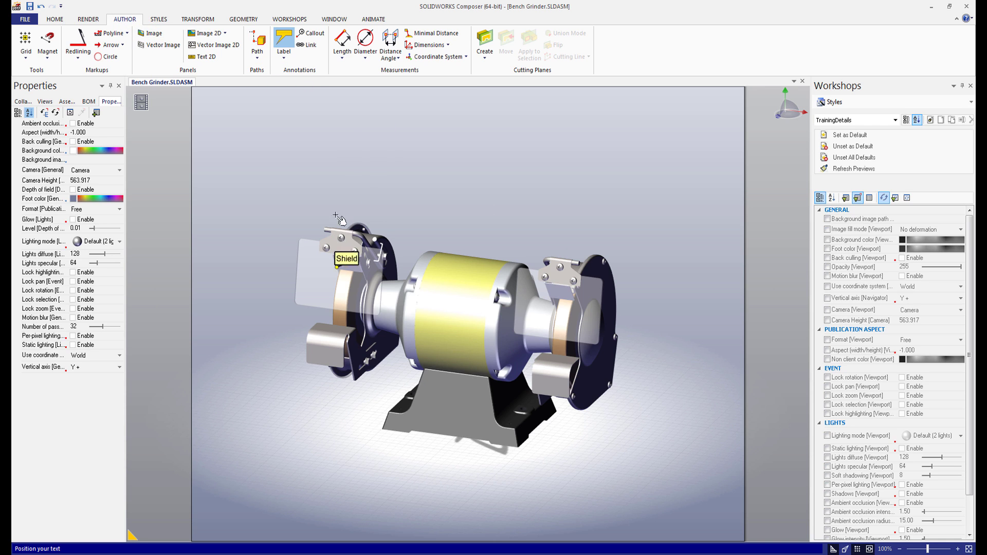
{"action": "left_click", "coordinate": [343, 166]}
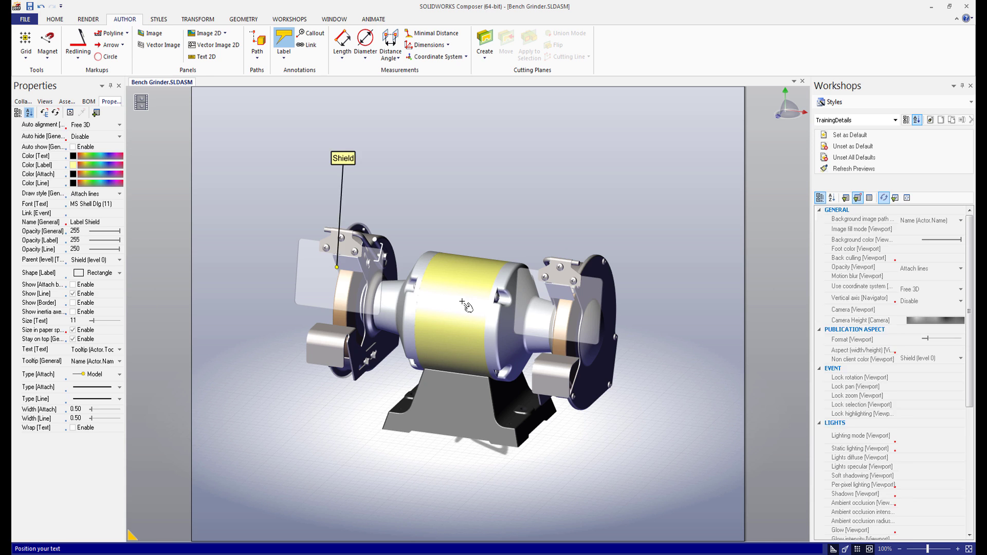
{"action": "left_click", "coordinate": [460, 304]}
{"action": "left_click", "coordinate": [465, 180]}
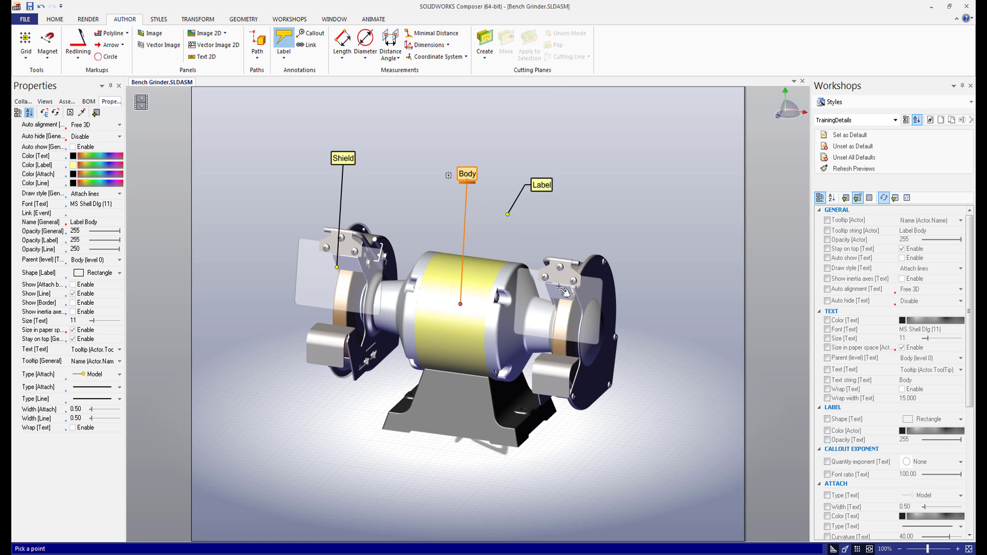
{"action": "left_click", "coordinate": [610, 308]}
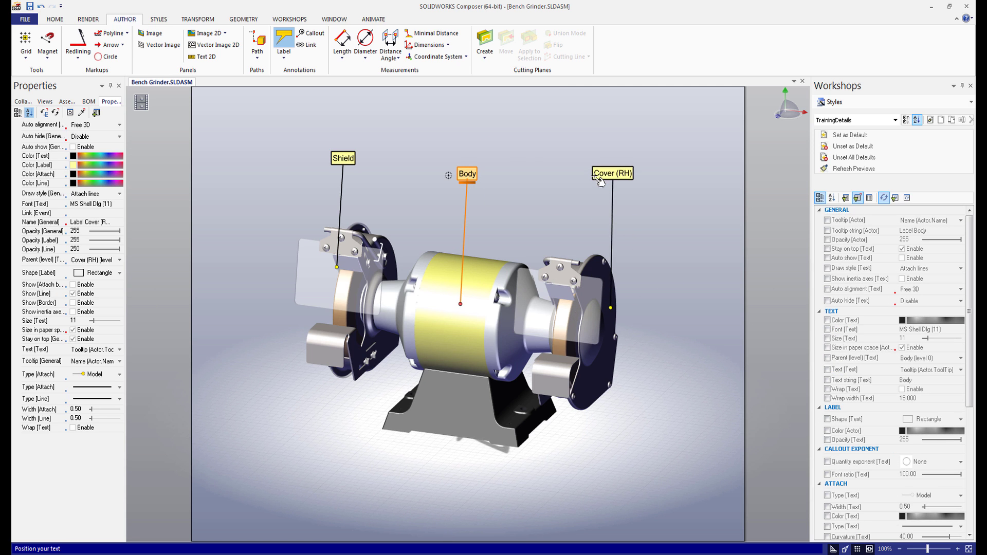
{"action": "left_click", "coordinate": [599, 167]}
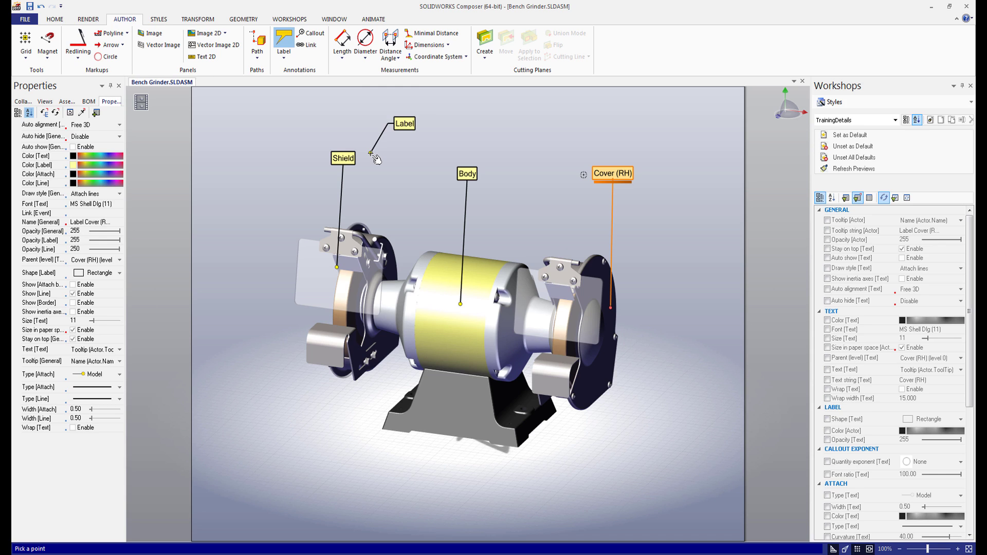
{"action": "key", "text": "Escape"}
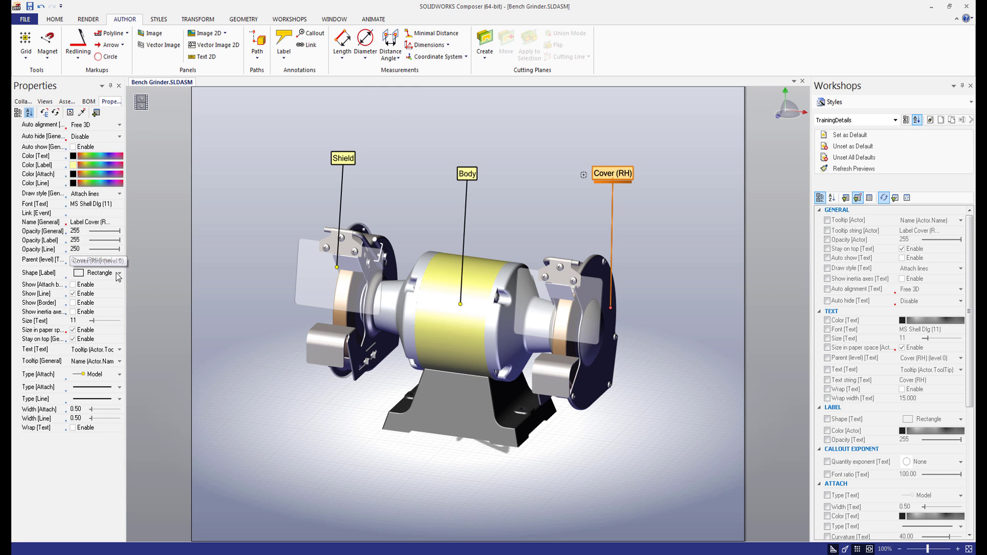
- Give the Cover (RH) label text size 20, an Ellipse shape and Vertex attachment
{"action": "left_click_drag", "start_coordinate": [93, 321], "coordinate": [101, 324]}
{"action": "left_click", "coordinate": [98, 273]}
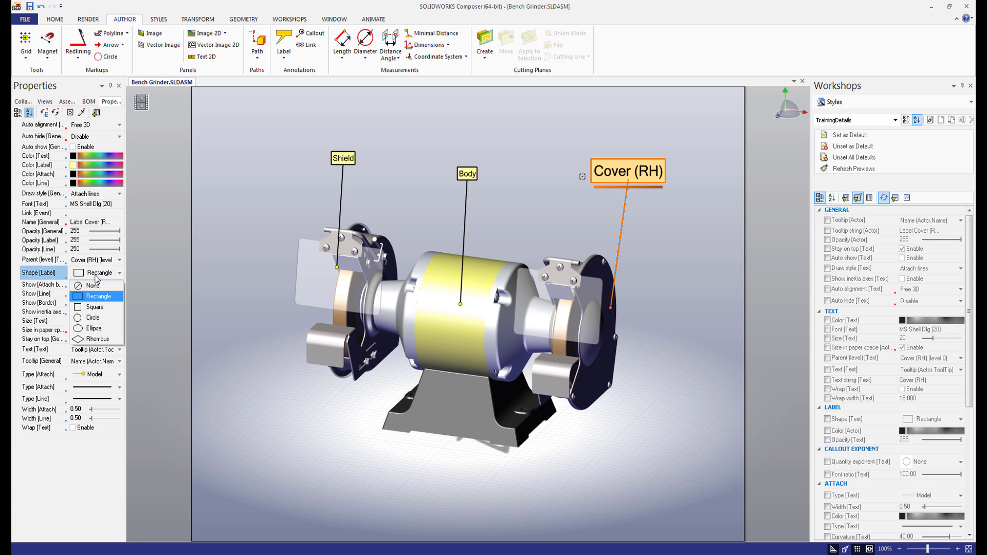
{"action": "left_click", "coordinate": [102, 330]}
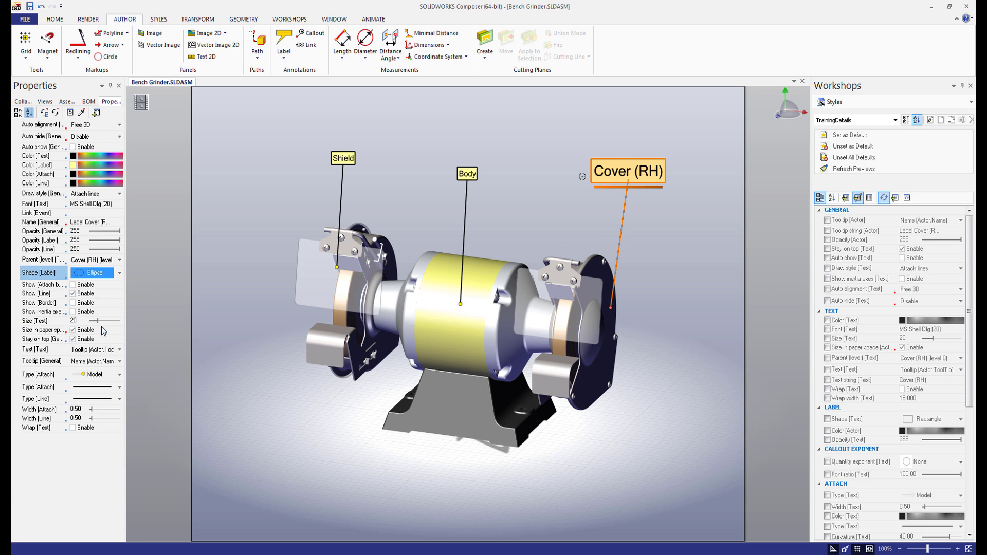
{"action": "left_click", "coordinate": [106, 379]}
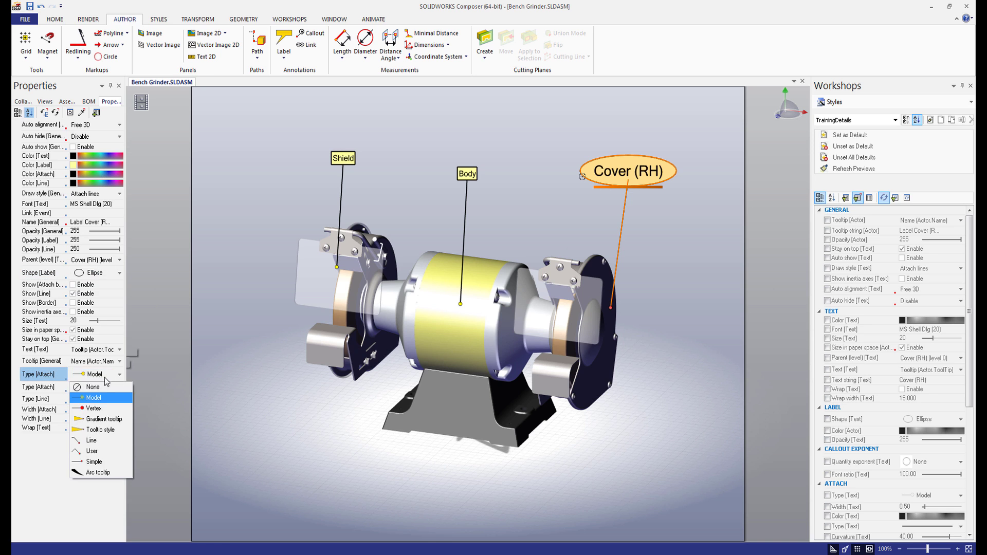
{"action": "left_click", "coordinate": [103, 411]}
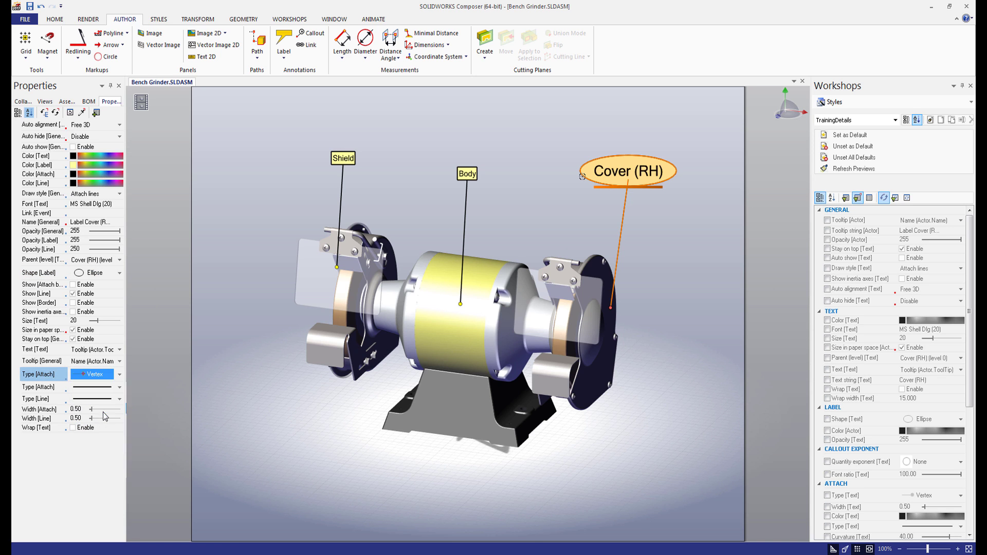
{"action": "left_click", "coordinate": [598, 435]}
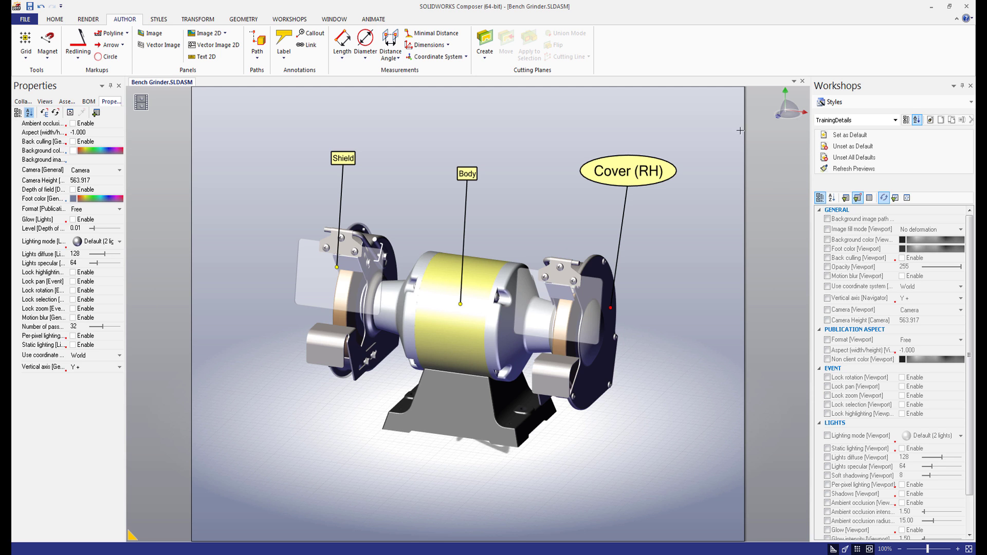
- Create a quick style named 'QuickStyle #1' from the Cover (RH) label
{"action": "left_click", "coordinate": [583, 176]}
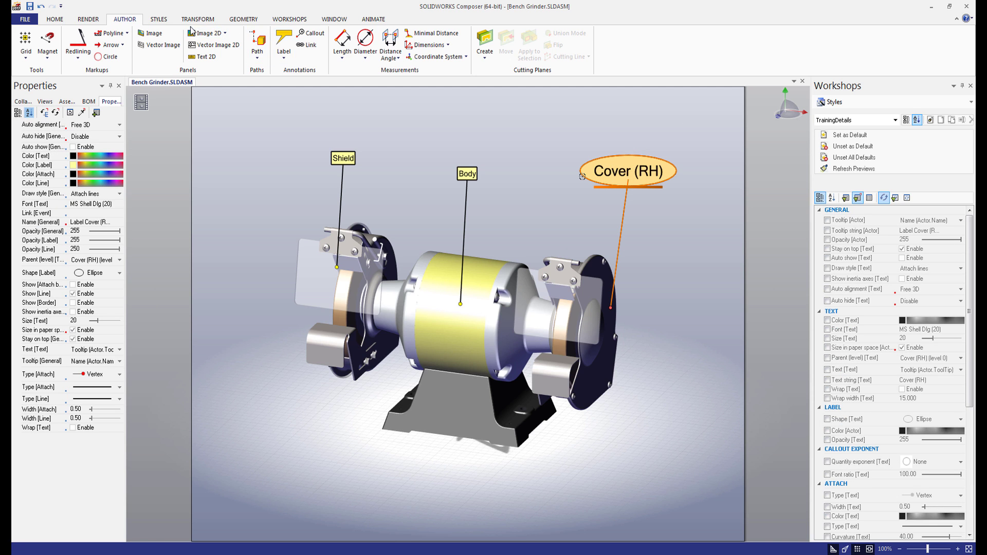
{"action": "left_click", "coordinate": [159, 19]}
{"action": "left_click", "coordinate": [579, 46]}
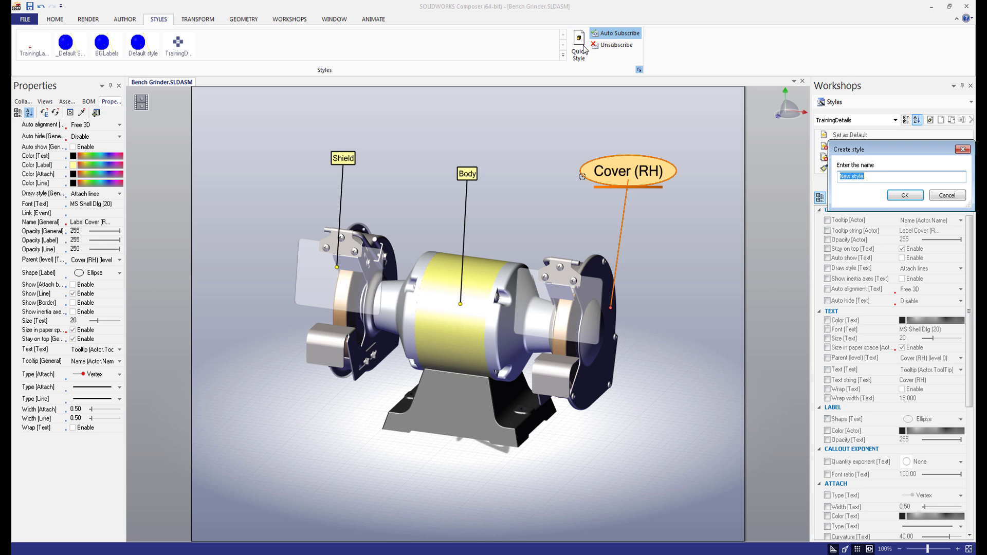
{"action": "type", "text": "QuickSty"}
{"action": "key", "text": "BackSpace"}
{"action": "key", "text": "BackSpace"}
{"action": "type", "text": "tyle #1"}
{"action": "key", "text": "Return"}
- Apply the ellipse quick style to the Shield and Body labels
{"action": "left_click", "coordinate": [555, 138]}
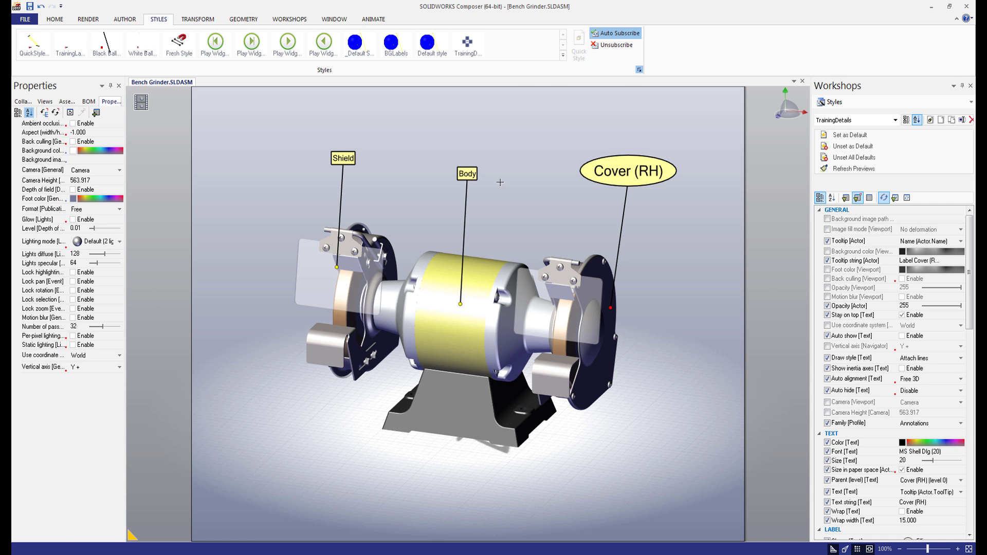
{"action": "left_click_drag", "start_coordinate": [465, 190], "coordinate": [511, 205]}
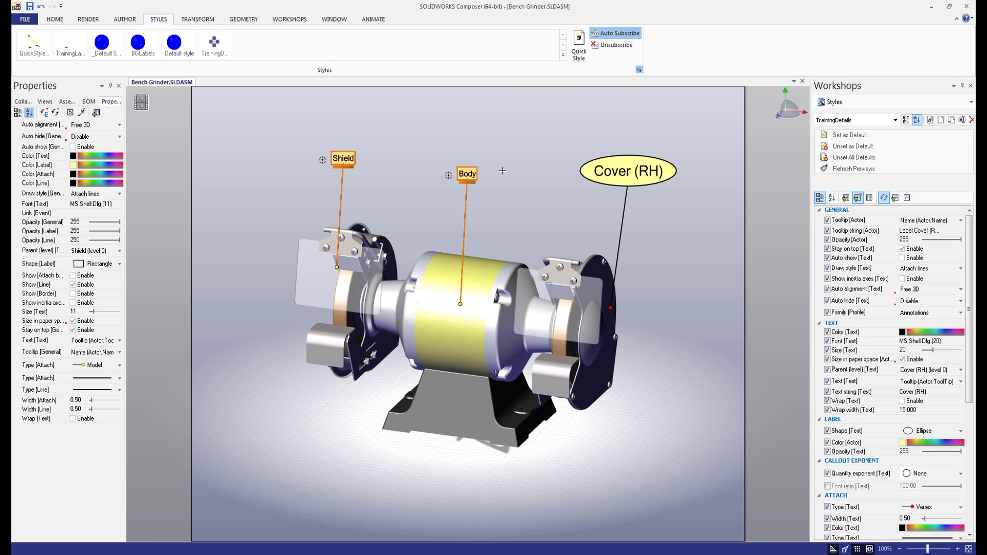
{"action": "left_click", "coordinate": [46, 51]}
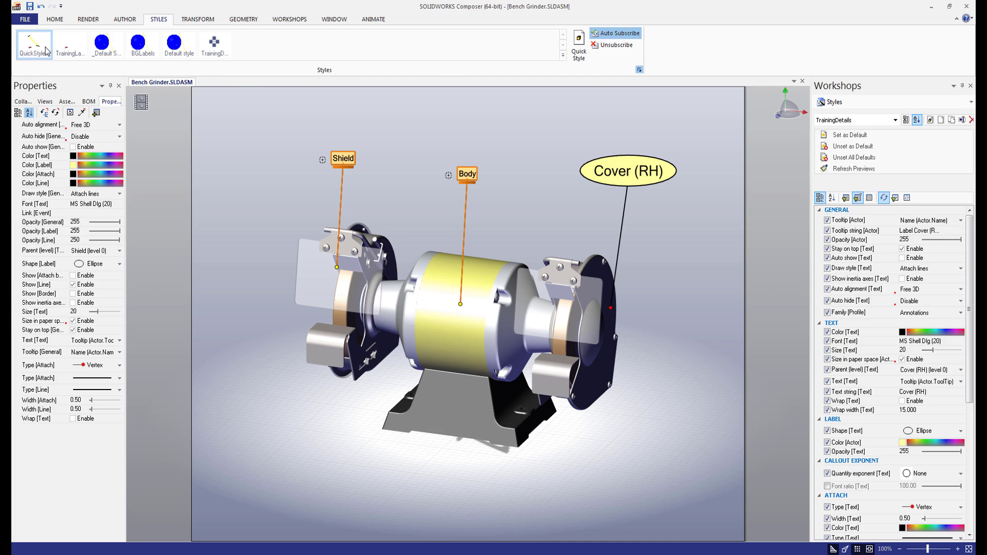
{"action": "left_click", "coordinate": [225, 99]}
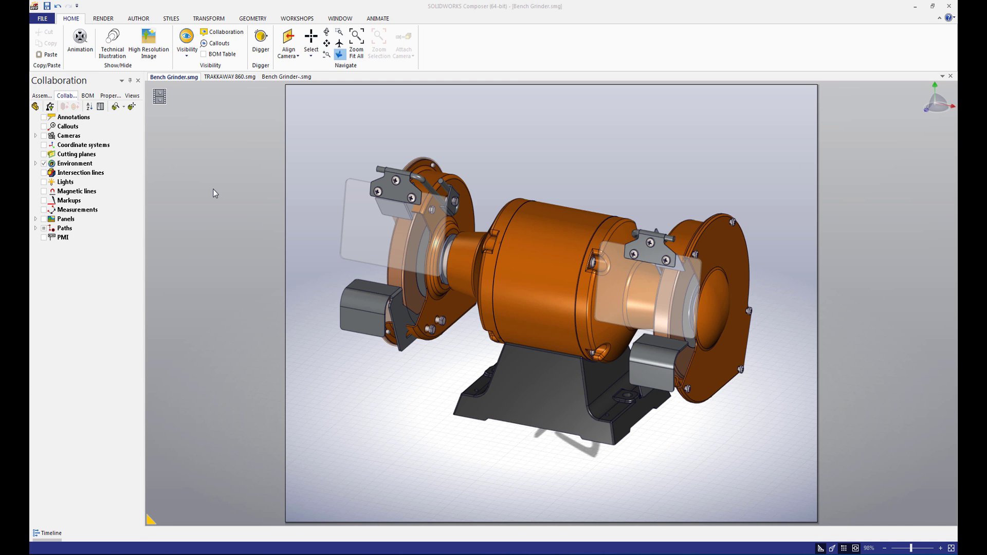
- Set the ellipse quick style as the default style
{"action": "left_click", "coordinate": [168, 19]}
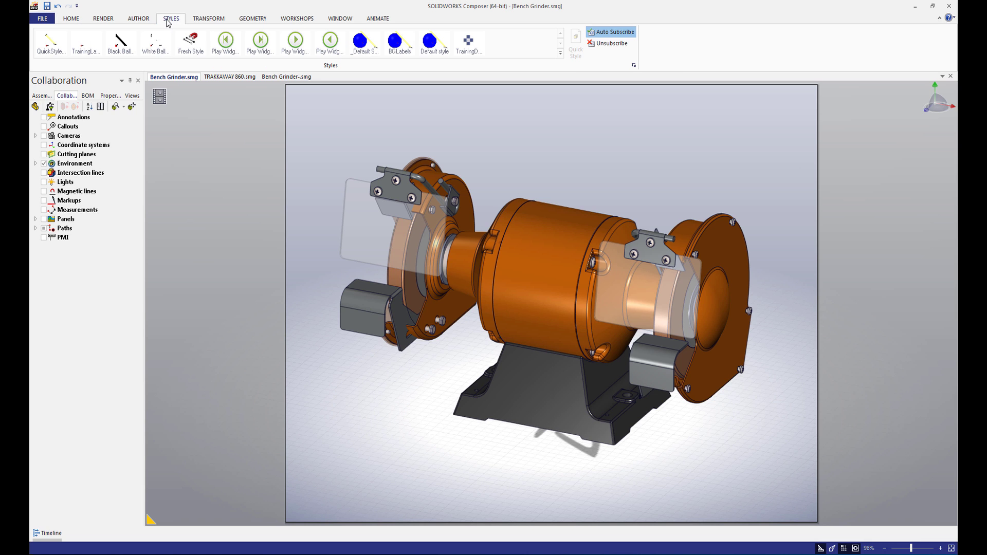
{"action": "right_click", "coordinate": [53, 43]}
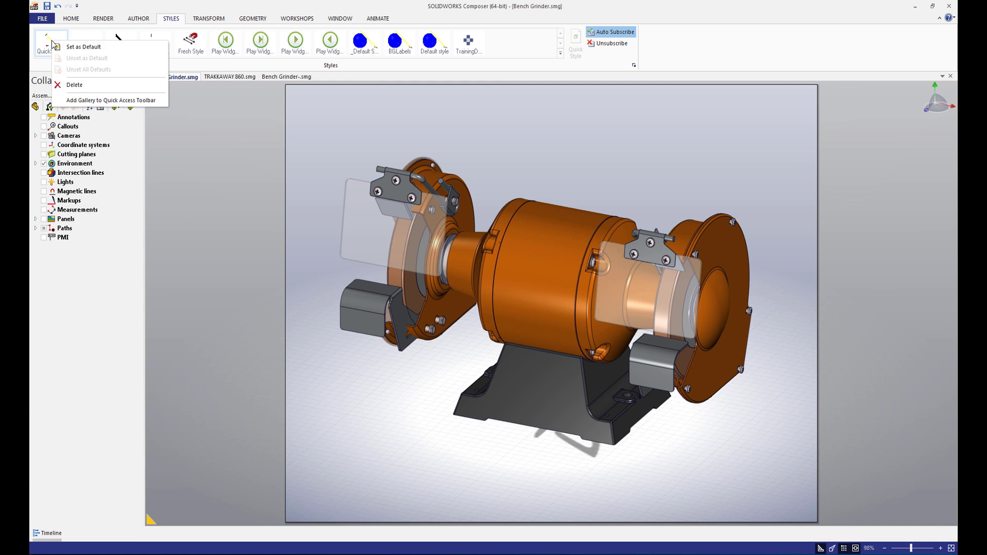
{"action": "left_click", "coordinate": [66, 47]}
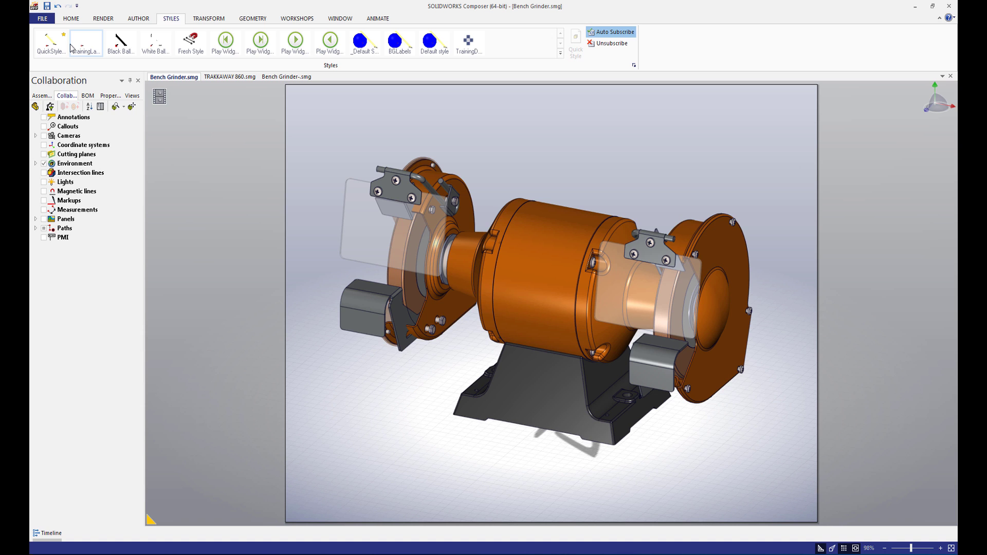
- Add a Guard (LH) label on the left guard to check it appears as an ellipse
{"action": "left_click", "coordinate": [80, 21]}
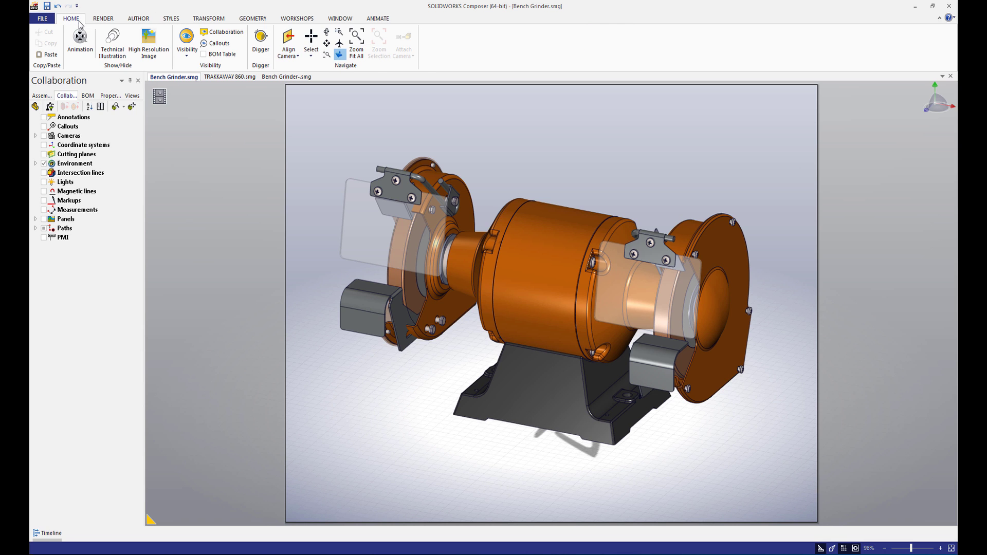
{"action": "left_click", "coordinate": [109, 20]}
{"action": "left_click", "coordinate": [144, 21]}
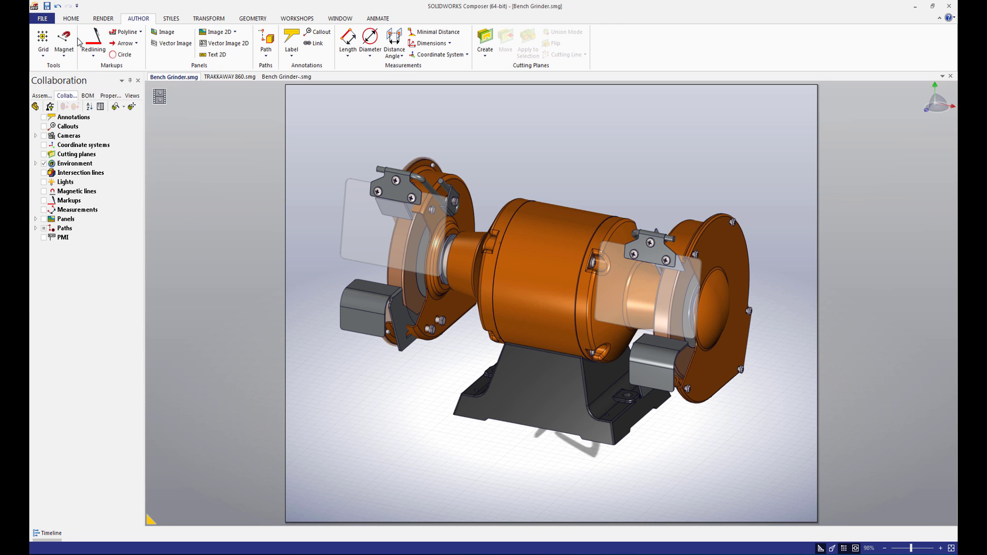
{"action": "left_click", "coordinate": [292, 40]}
{"action": "left_click", "coordinate": [433, 179]}
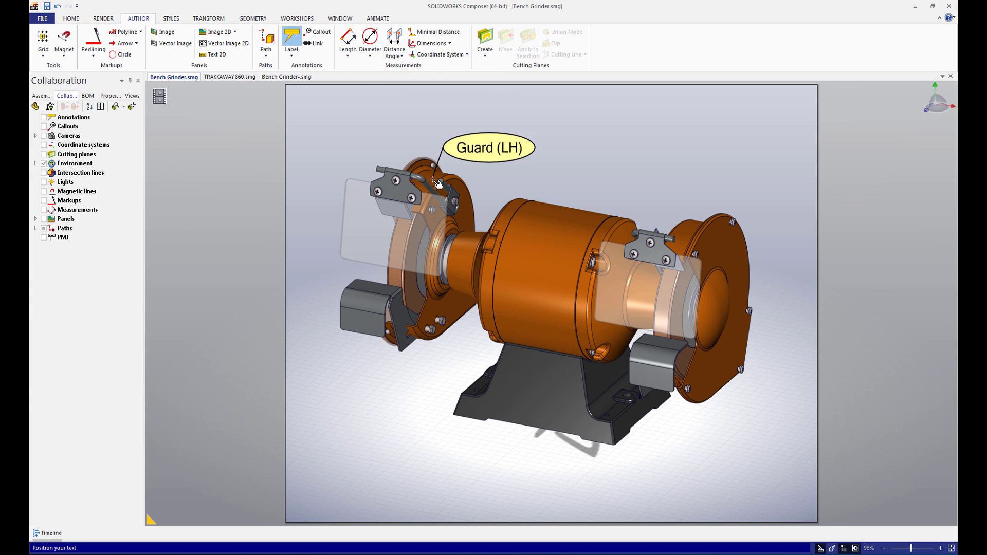
{"action": "left_click", "coordinate": [529, 144]}
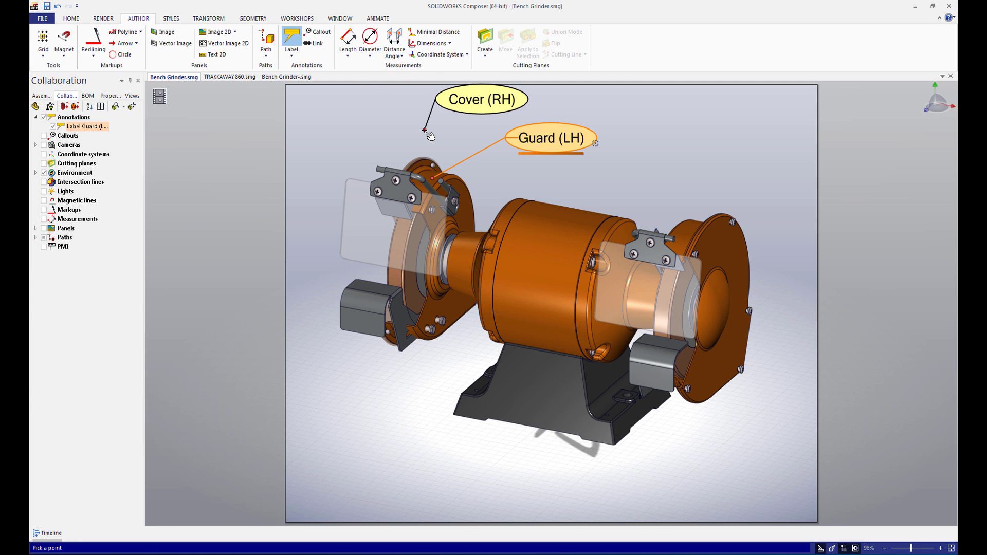
{"action": "key", "text": "Escape"}
{"action": "key", "text": "Escape"}
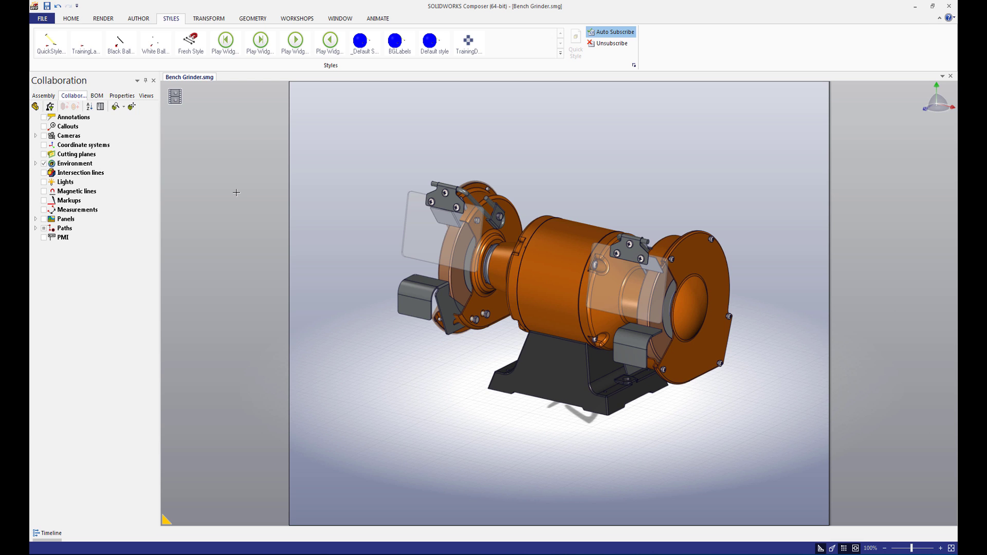
- Show the Styles folder paths in Application Preferences > Data Paths and open the Profiles folder
{"action": "left_click", "coordinate": [42, 18]}
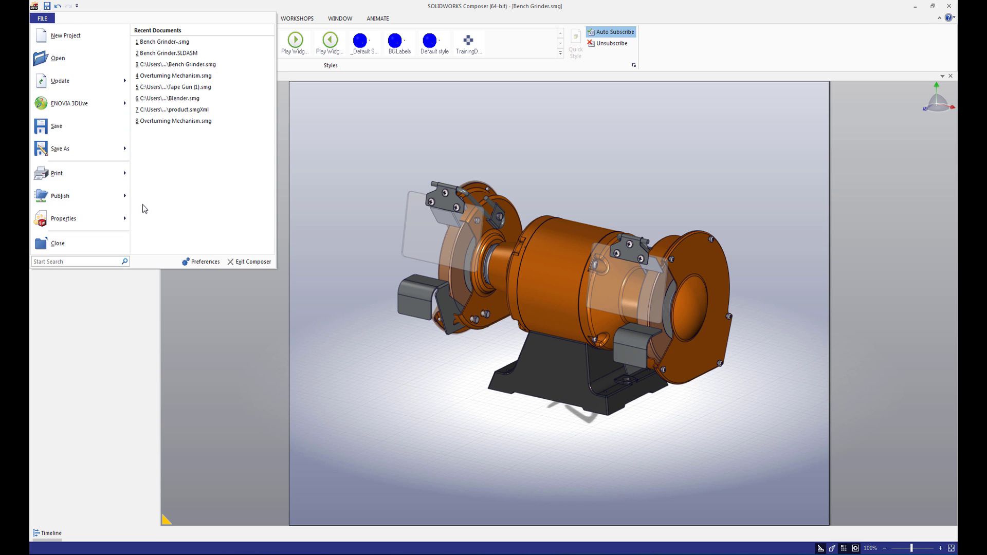
{"action": "left_click", "coordinate": [201, 260]}
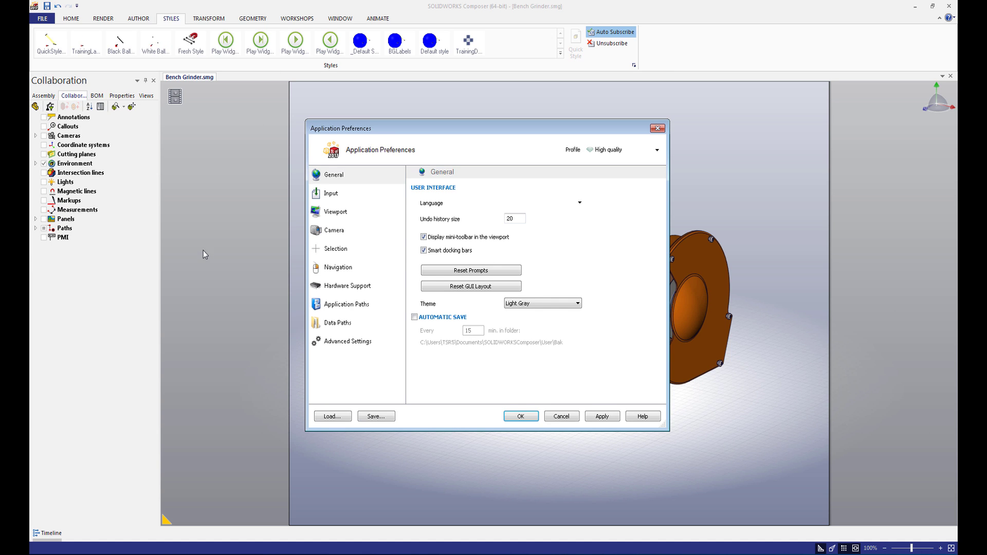
{"action": "left_click", "coordinate": [347, 325]}
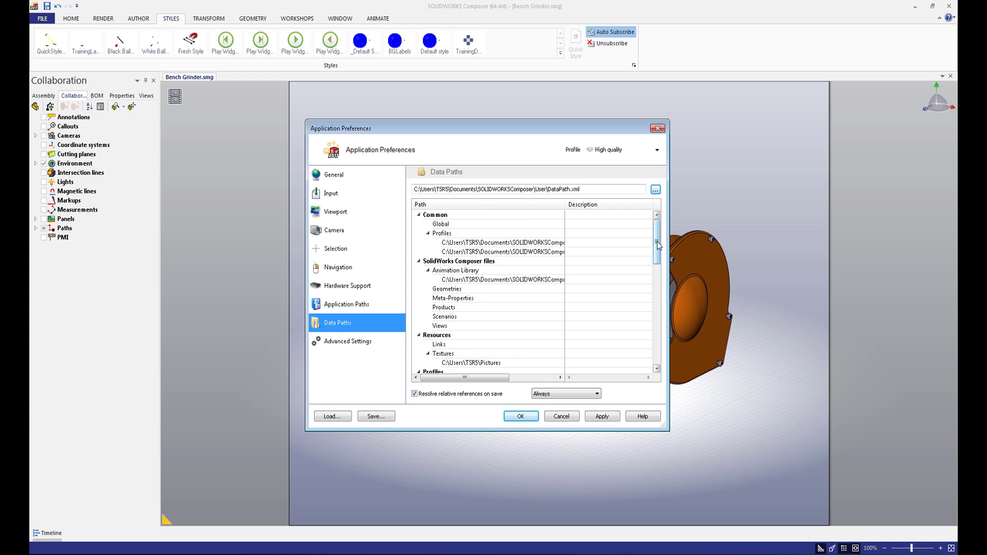
{"action": "left_click_drag", "start_coordinate": [656, 242], "coordinate": [659, 327]}
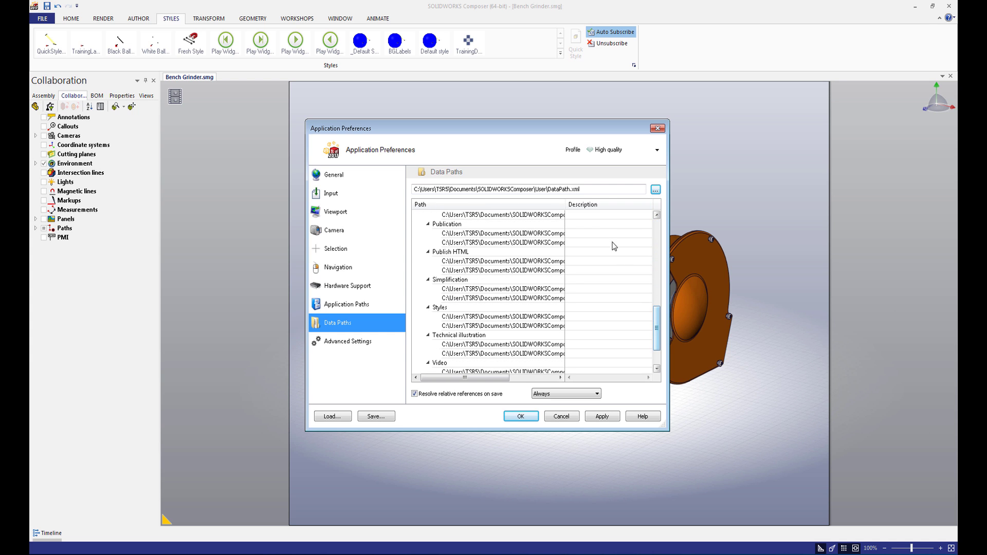
{"action": "left_click_drag", "start_coordinate": [566, 208], "coordinate": [622, 206]}
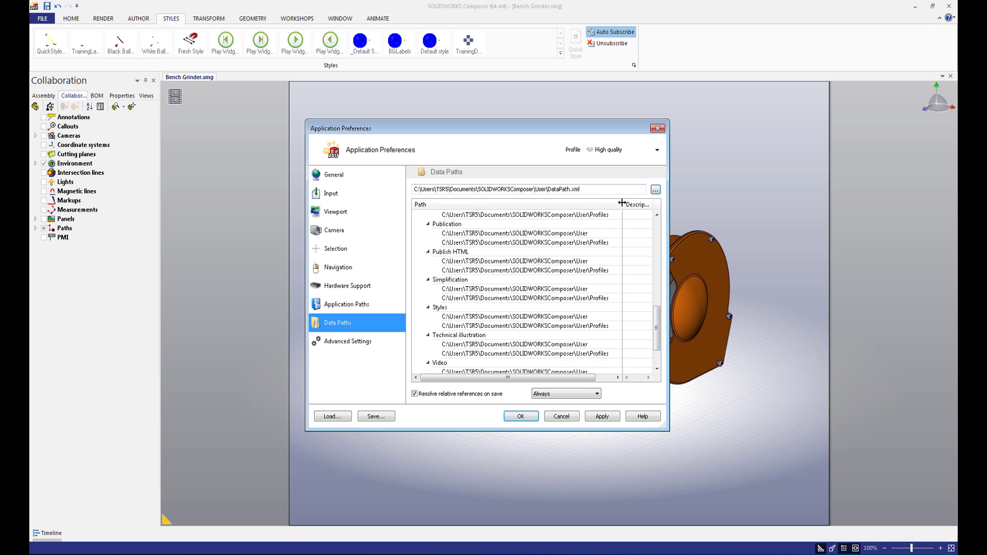
{"action": "left_click", "coordinate": [550, 318]}
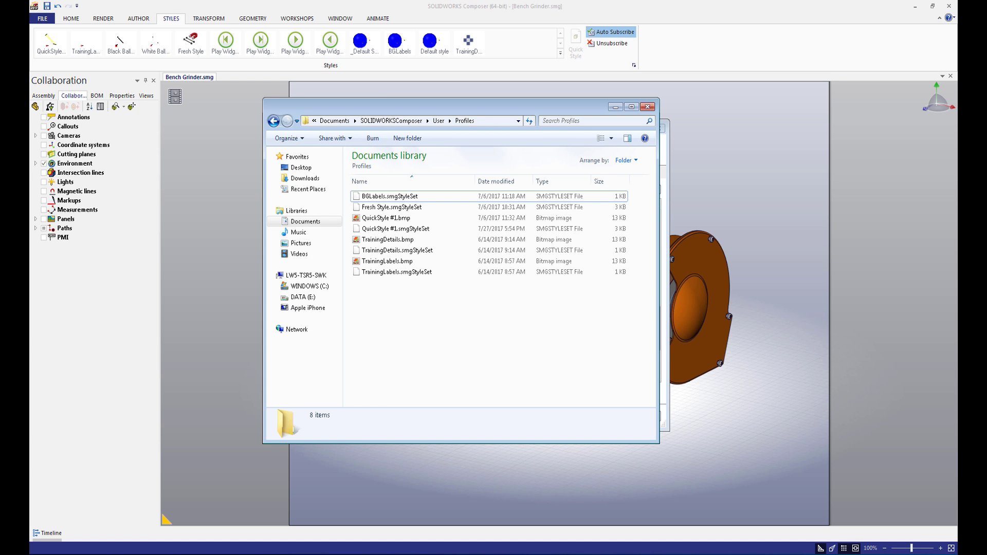
- Locate QuickStyle #1.smgStyleSet in the Profiles folder, then close the Explorer window
{"action": "left_click", "coordinate": [390, 229]}
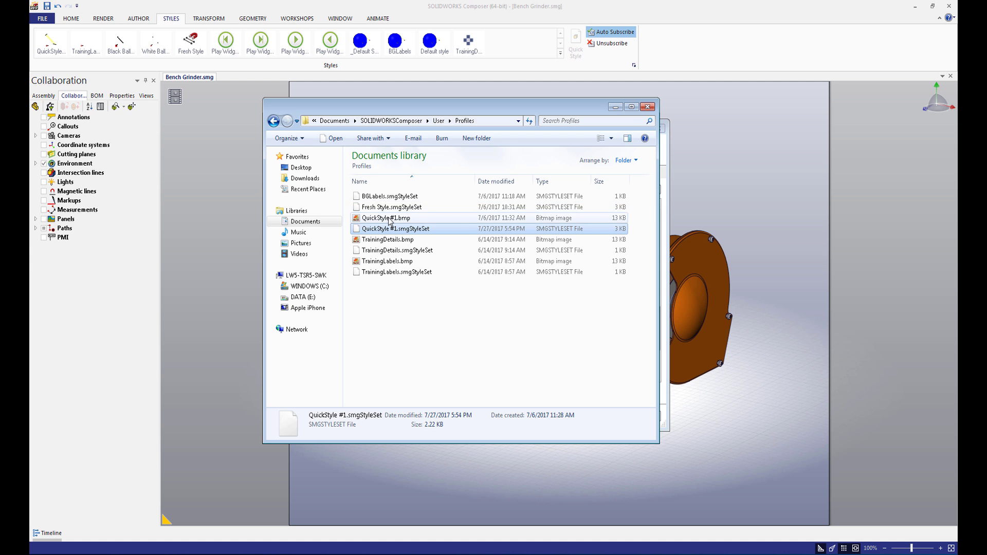
{"action": "left_click", "coordinate": [647, 106]}
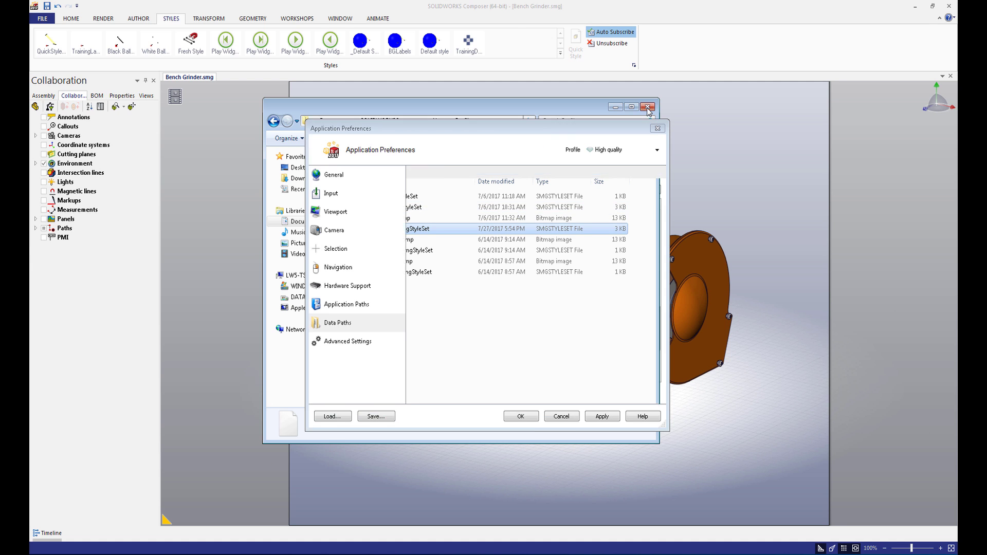
{"action": "left_click", "coordinate": [569, 419]}
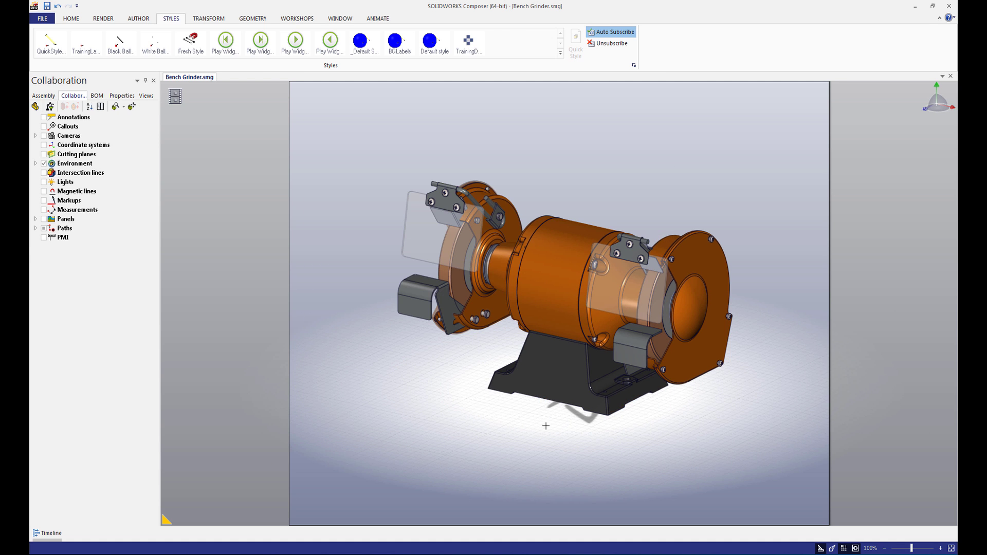